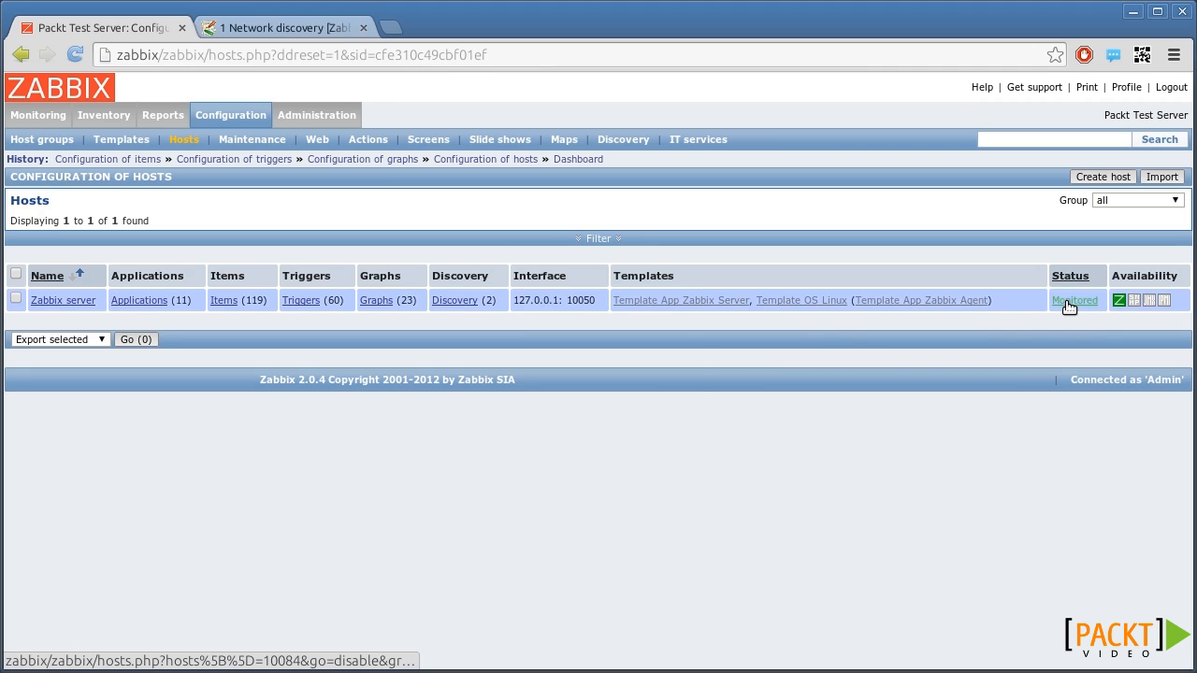
# - Disable monitoring of the Zabbix server host and enable it again
pyautogui.click(1073, 301)
pyautogui.click(649, 393)
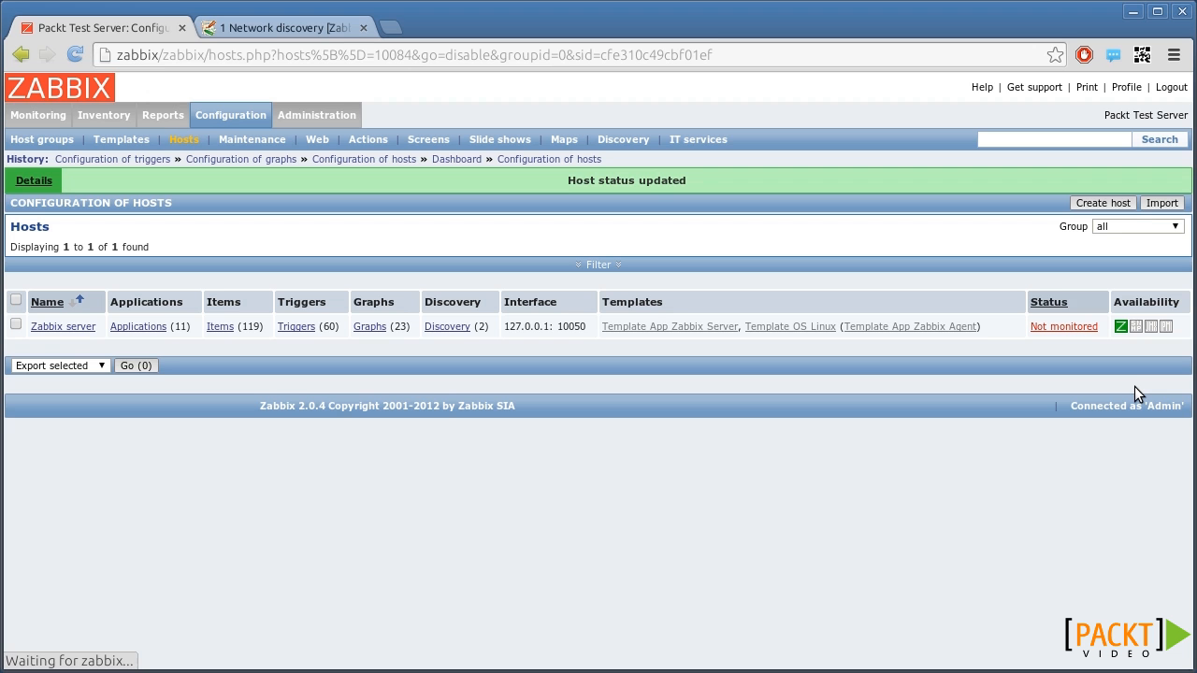
pyautogui.click(1064, 326)
pyautogui.click(648, 393)
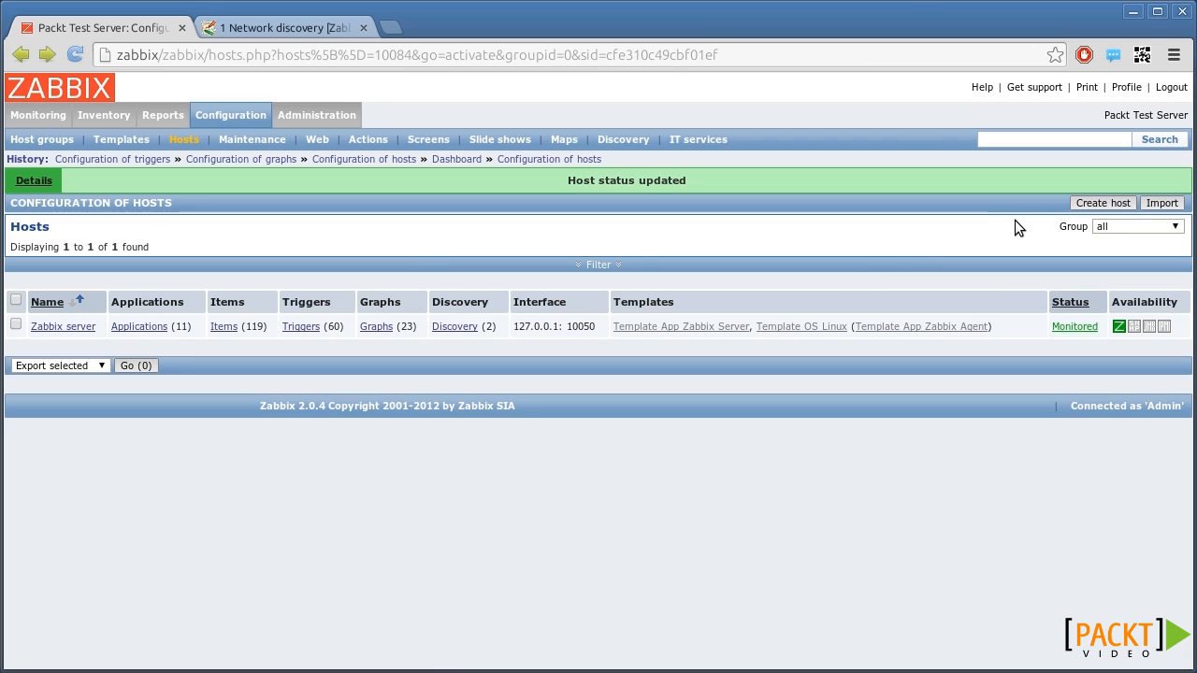
# - Start a new host with host name fry.workaround.org and visible name "fry (at my ISP)"
pyautogui.click(1091, 210)
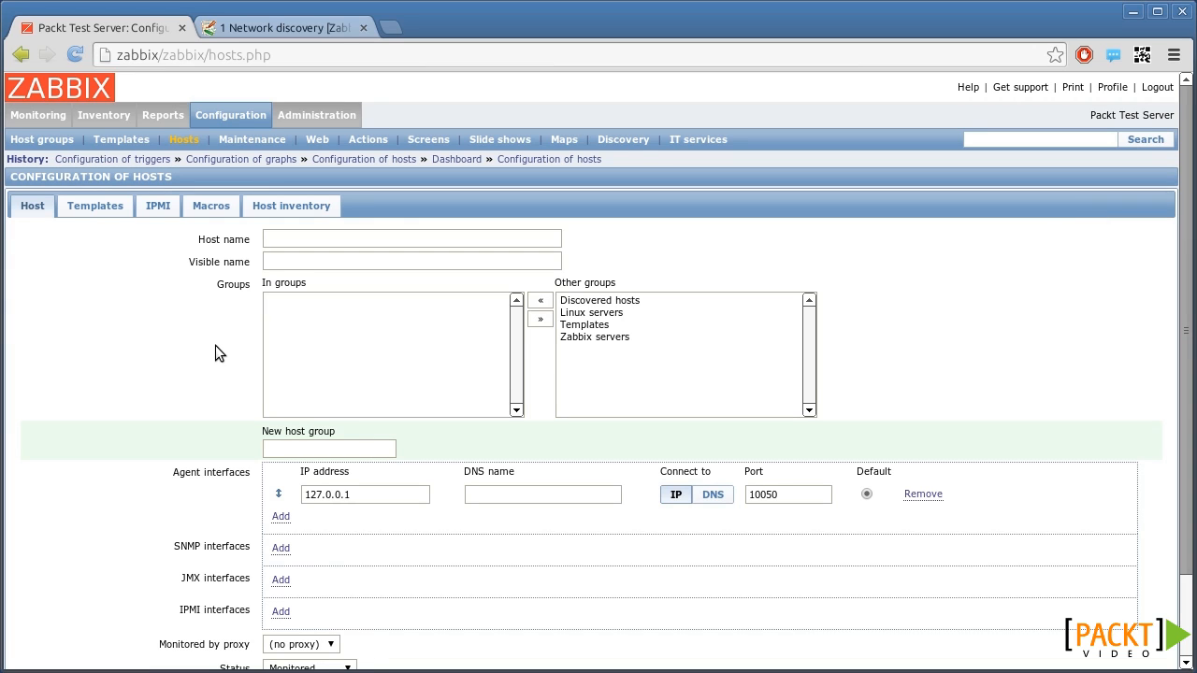
pyautogui.click(303, 240)
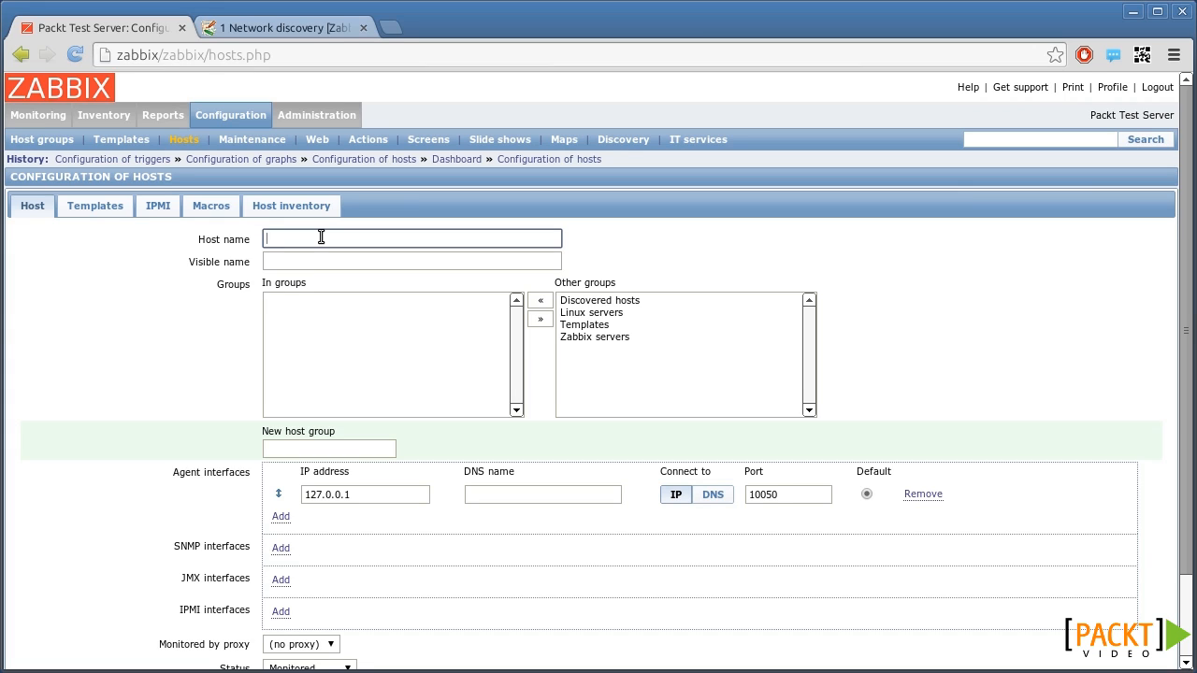
pyautogui.write('fry.workaround.org')
pyautogui.press('Tab')
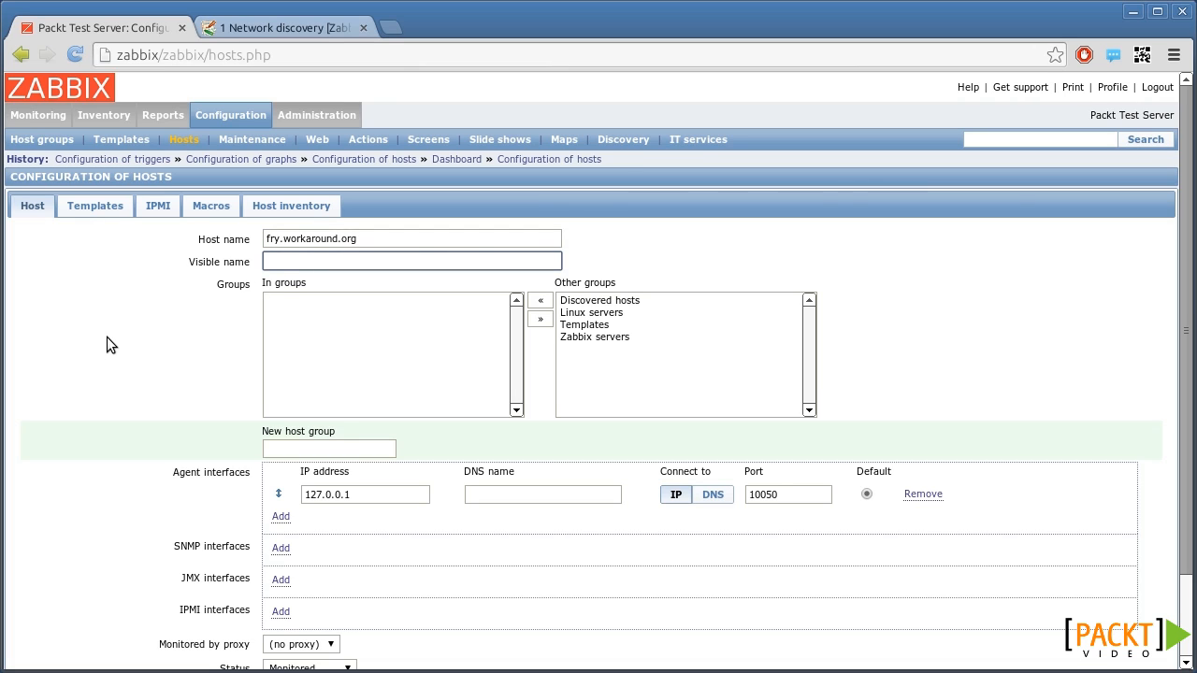
pyautogui.moveTo(367, 238); pyautogui.dragTo(320, 240)
pyautogui.click(414, 262)
pyautogui.write('fry (at my ISP)')
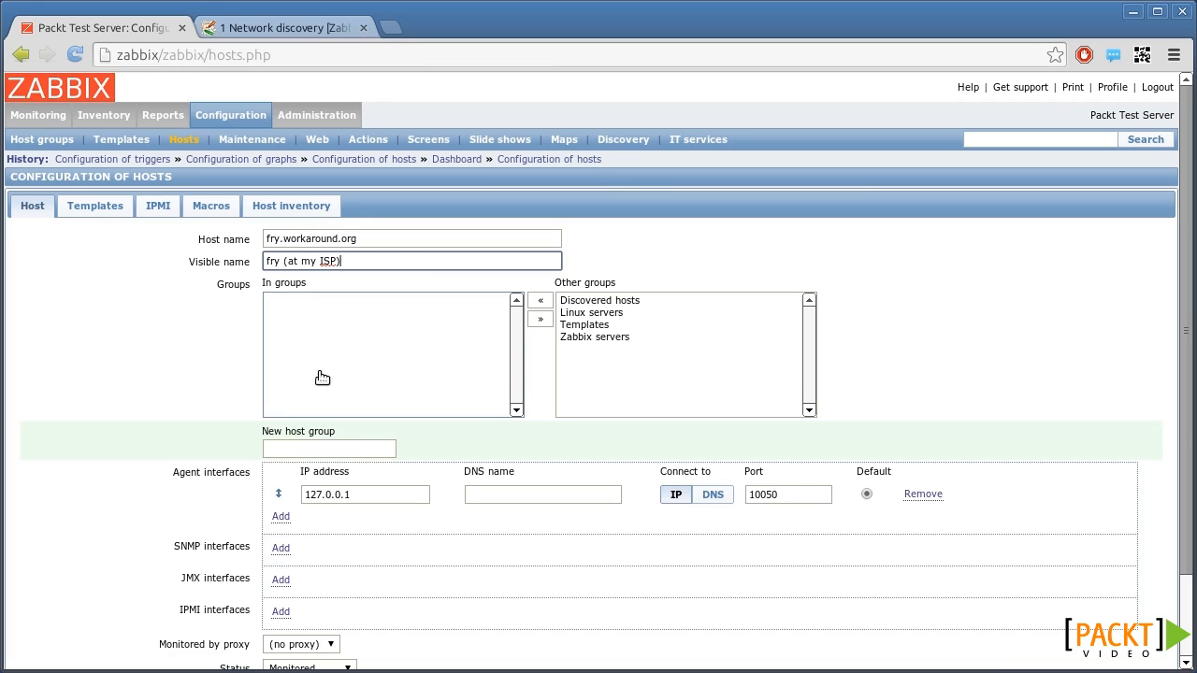
# - Assign the host to a new host group named Web servers
pyautogui.click(333, 367)
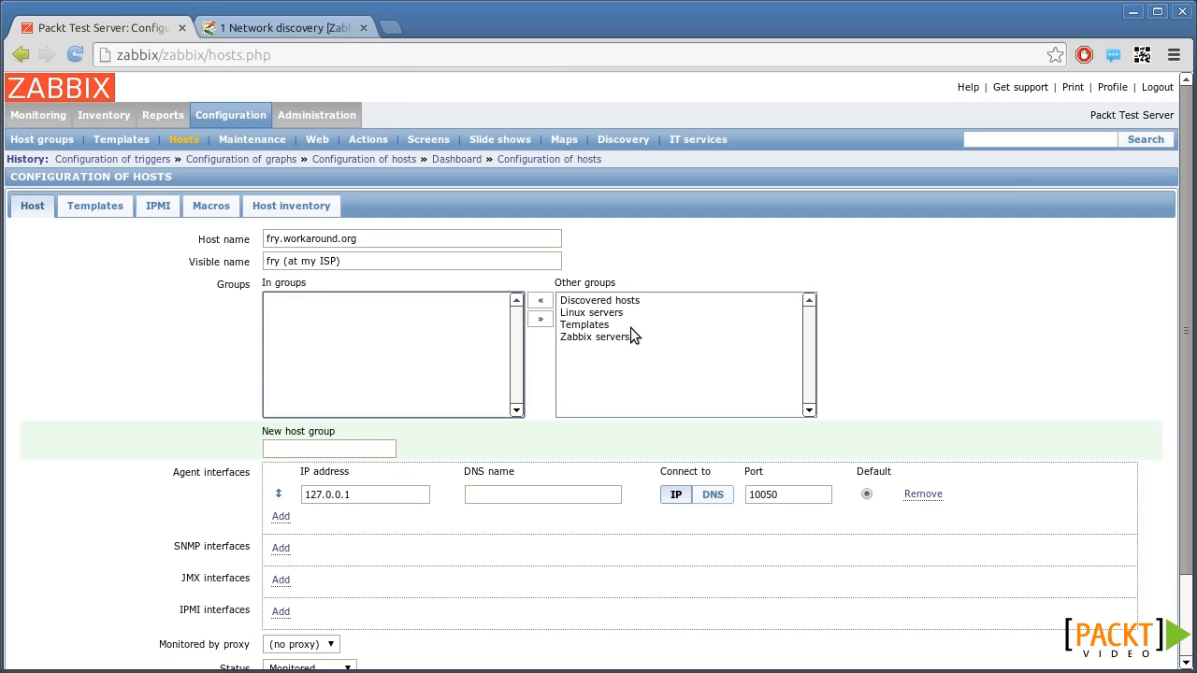
pyautogui.click(363, 453)
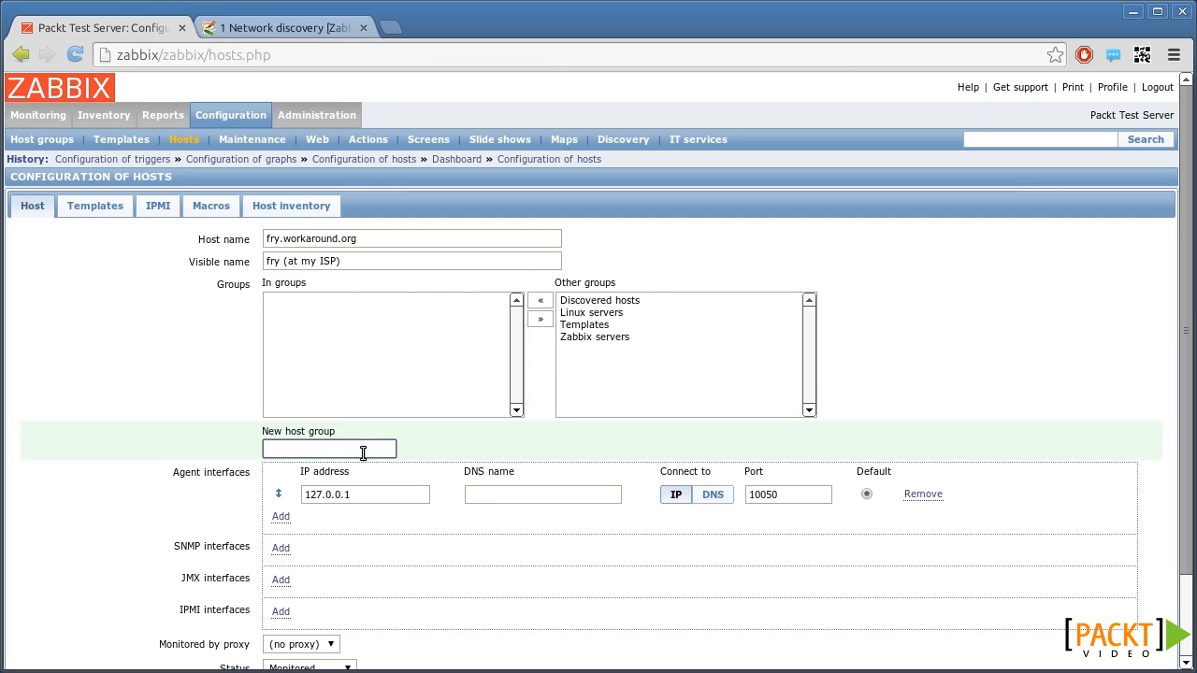
pyautogui.write('Web servers')
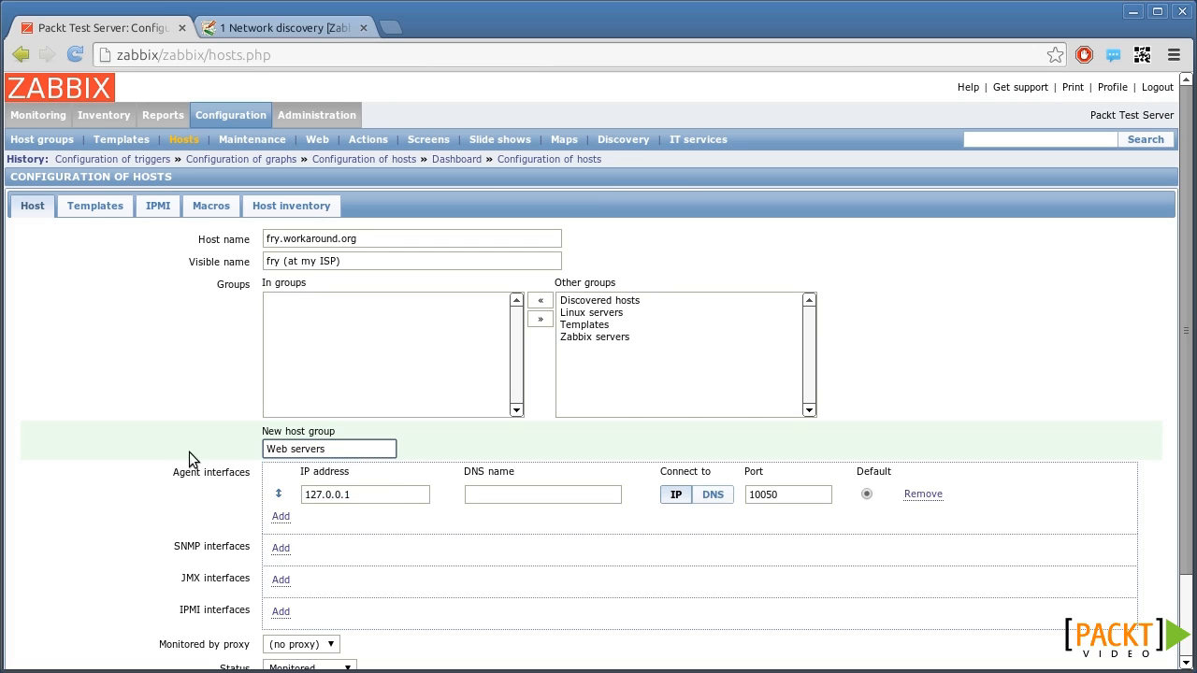
pyautogui.click(182, 387)
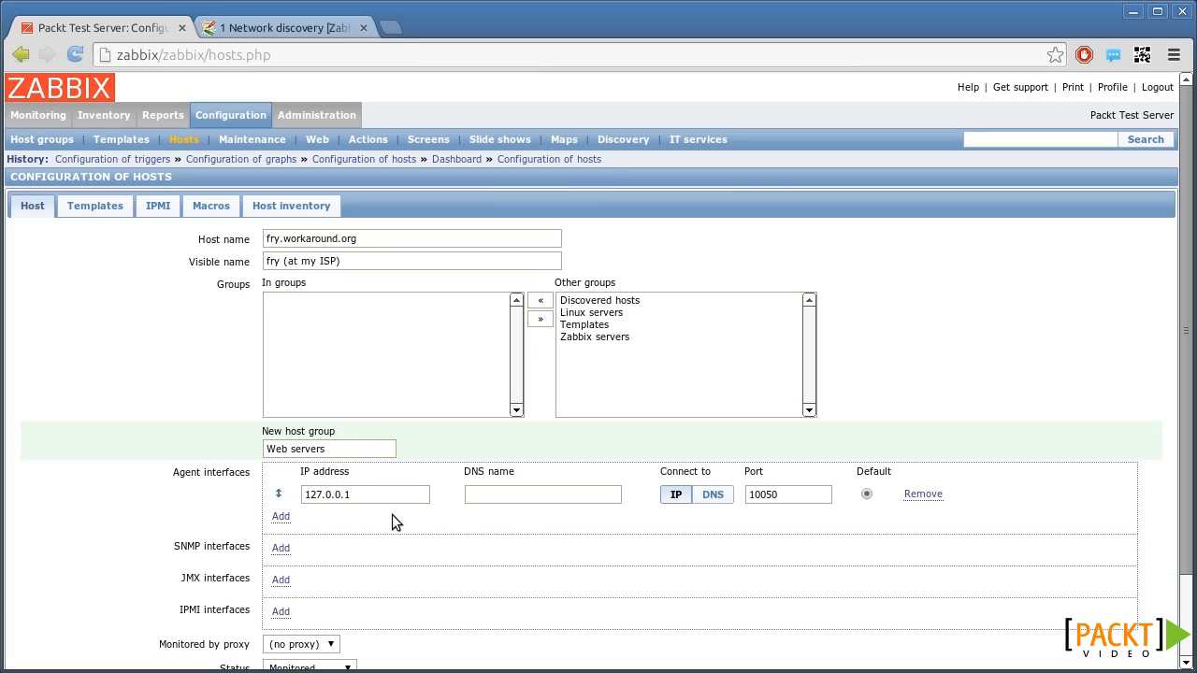
# - Set the agent interface's IP address to 10.13.1.2 and keep it connecting by IP
pyautogui.moveTo(379, 492); pyautogui.dragTo(270, 495)
pyautogui.write('10.13.1.2')
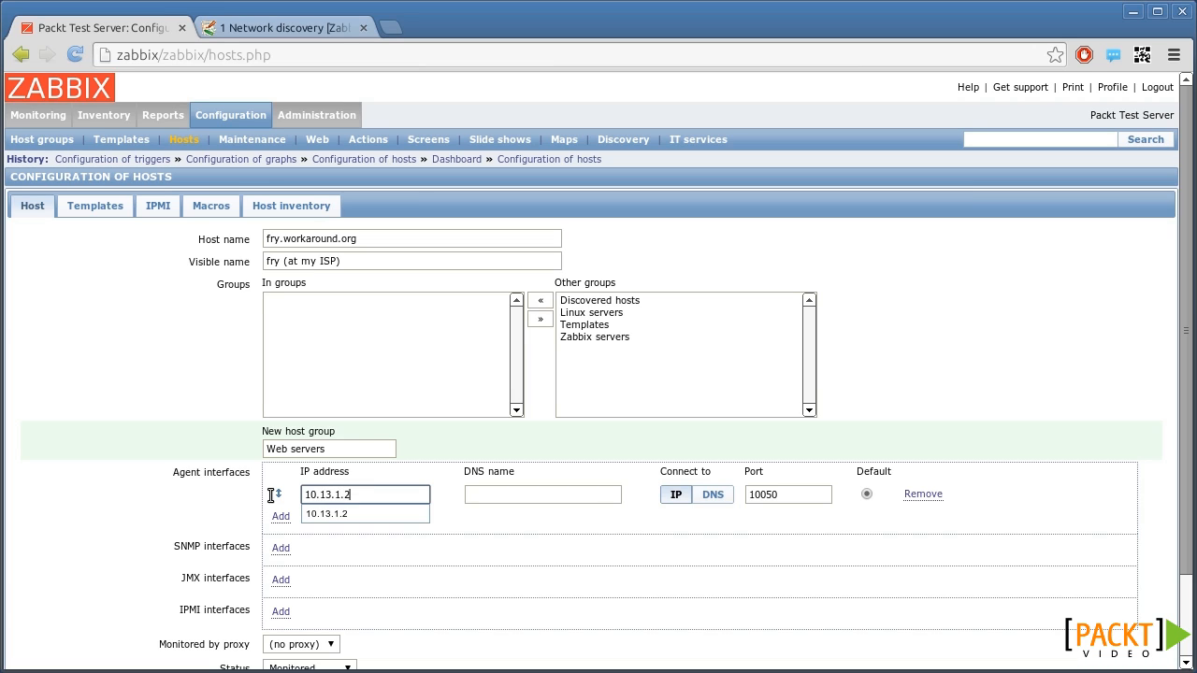
pyautogui.click(493, 494)
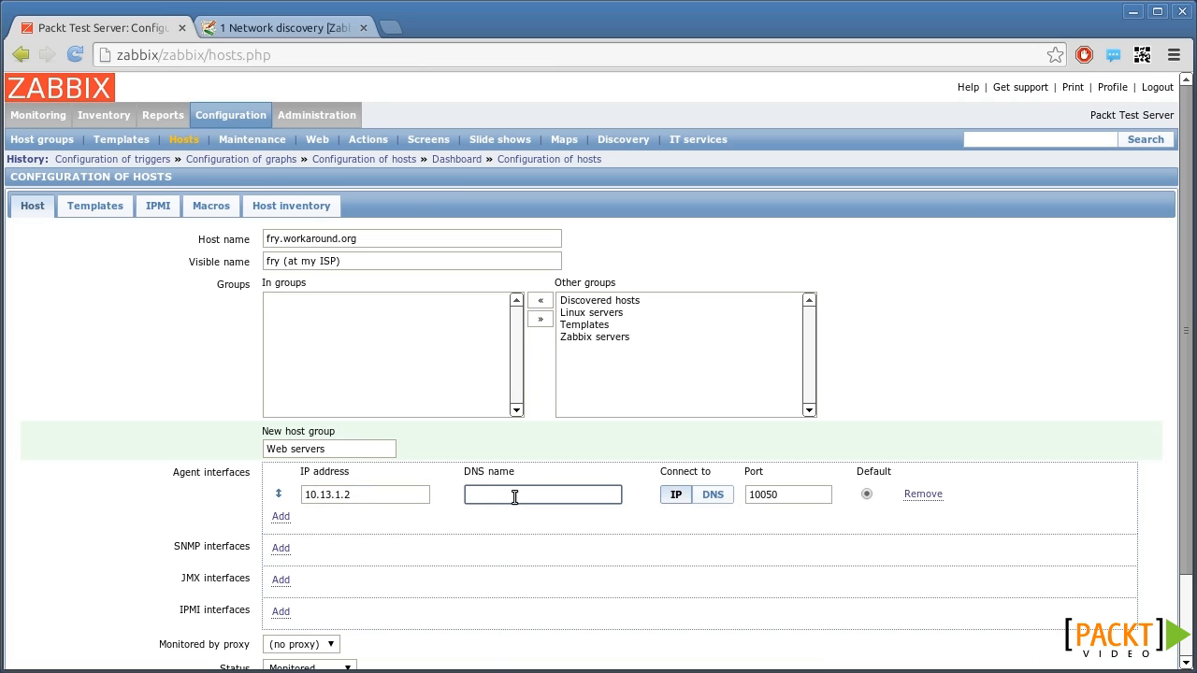
pyautogui.click(713, 495)
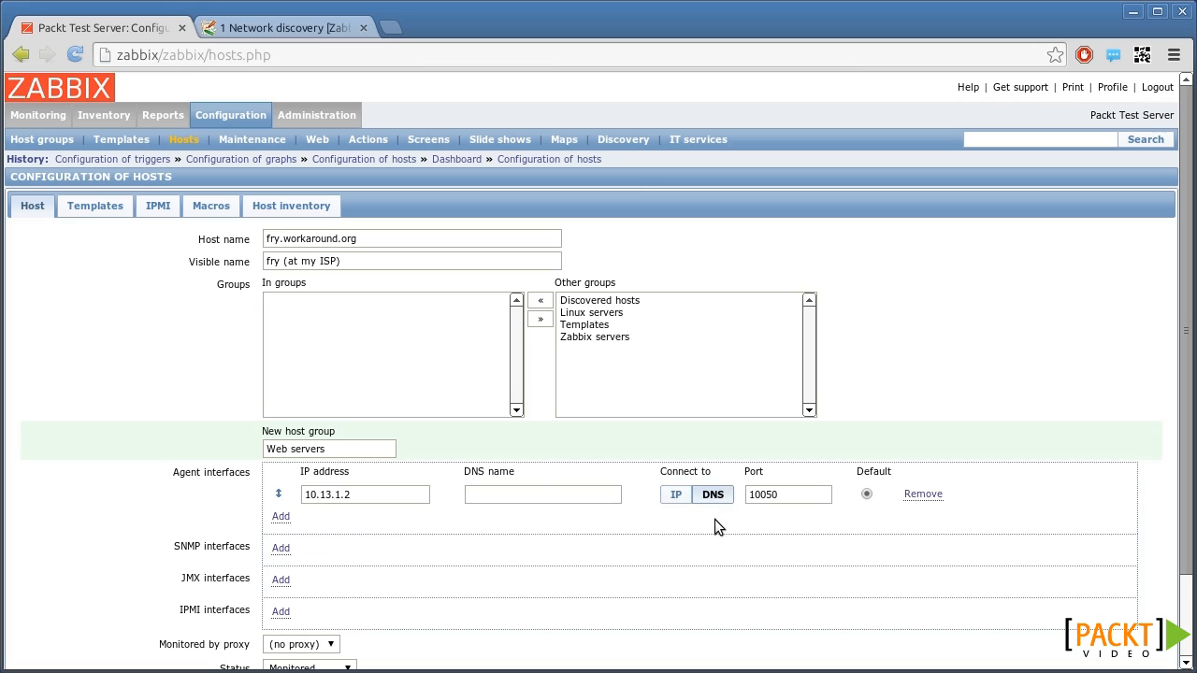
pyautogui.click(676, 497)
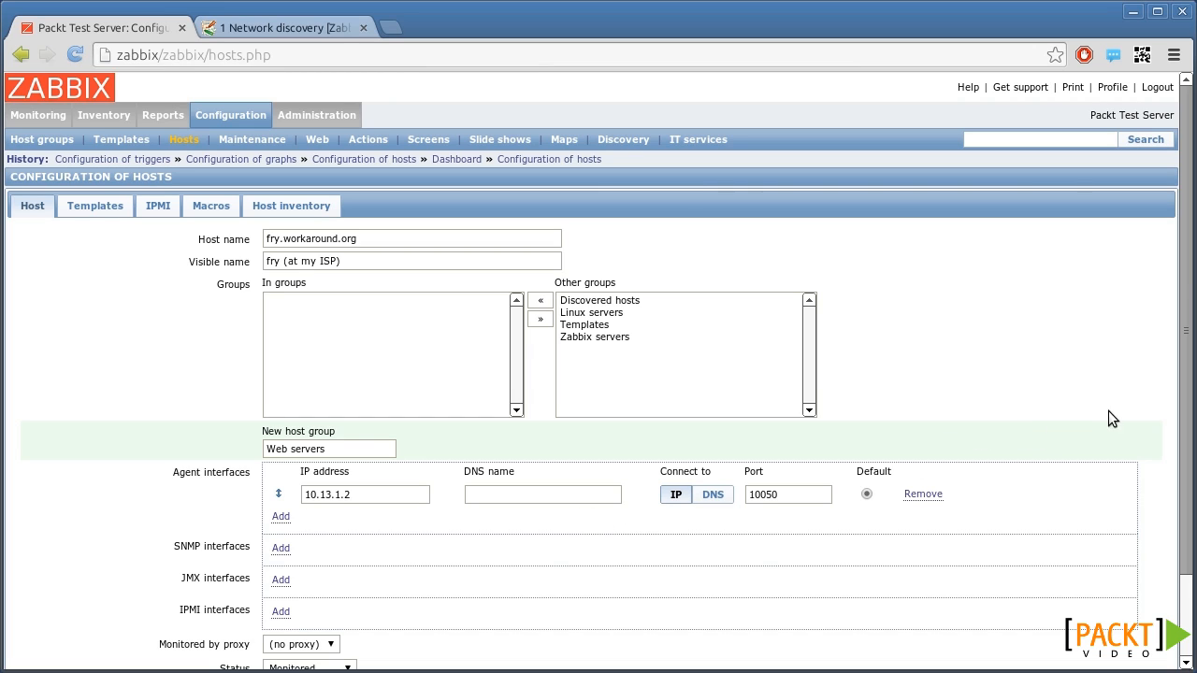
# - Link Template OS Linux to the new host
pyautogui.scroll(-2, 163, 451)
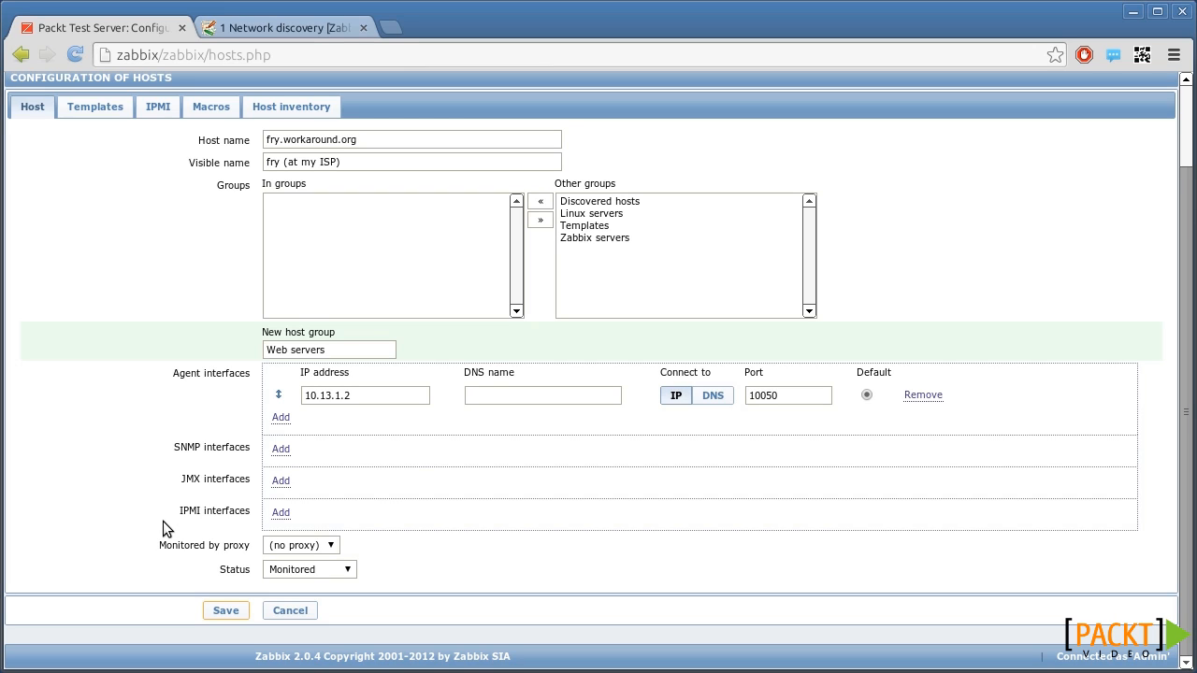
pyautogui.moveTo(1186, 385); pyautogui.dragTo(1184, 296)
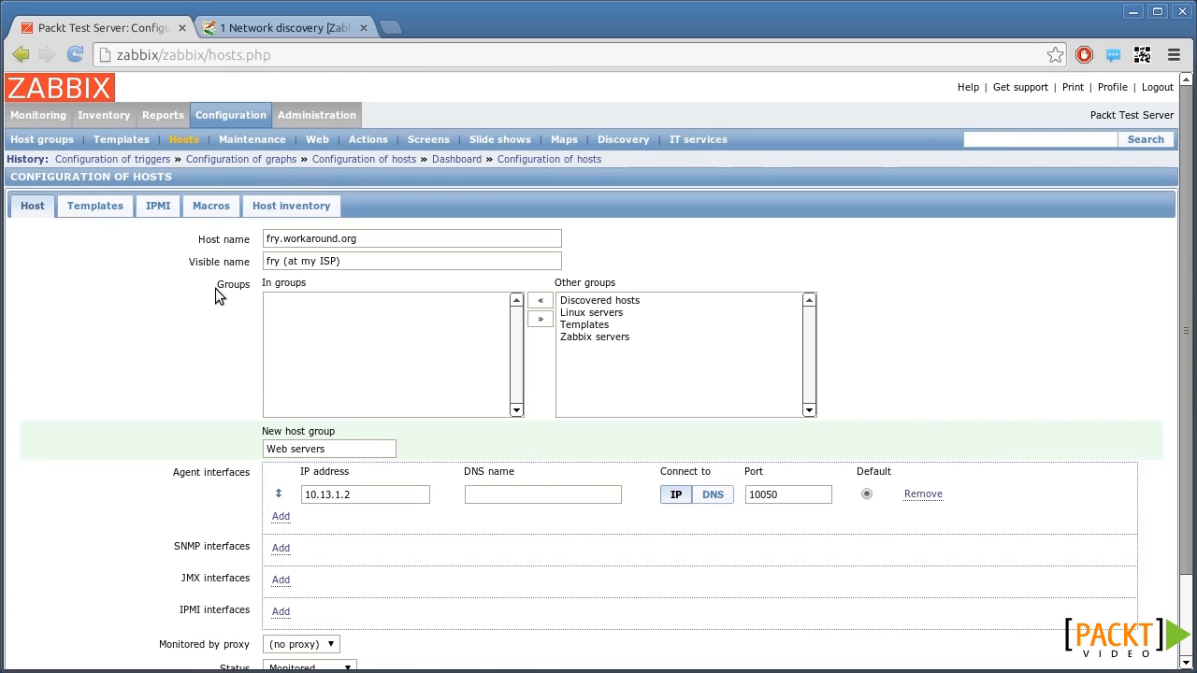
pyautogui.click(109, 212)
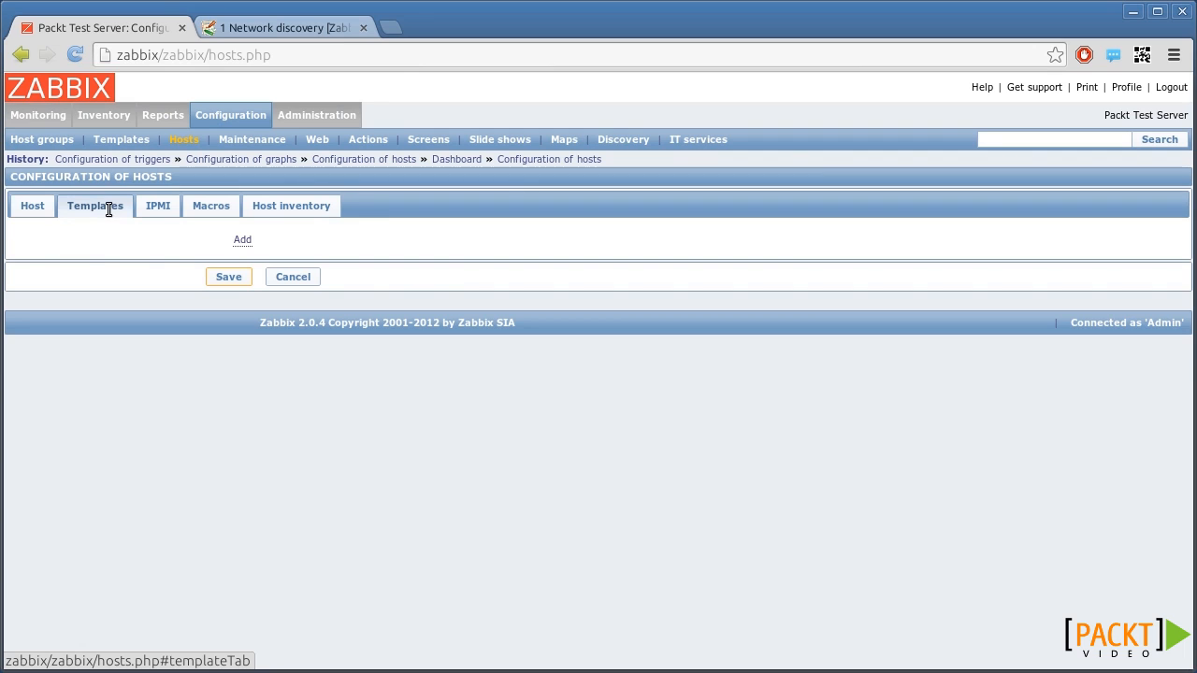
pyautogui.click(243, 241)
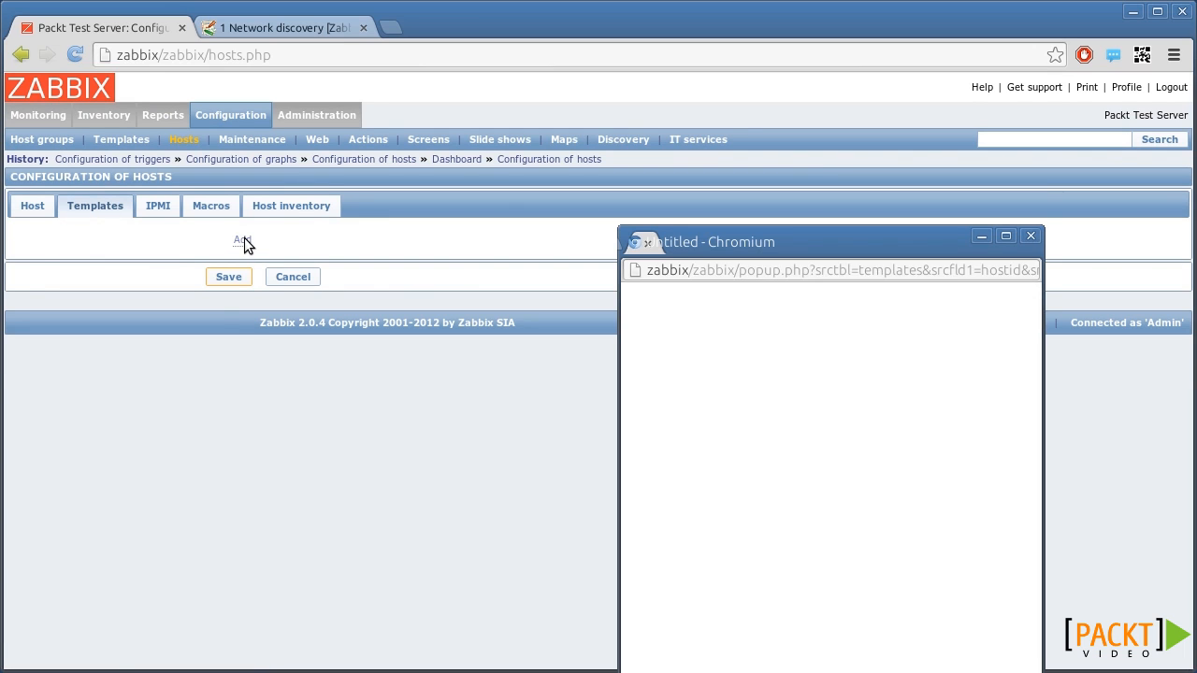
pyautogui.moveTo(630, 237); pyautogui.dragTo(411, 160)
pyautogui.click(408, 526)
pyautogui.scroll(-3, 801, 429)
pyautogui.scroll(-2, 802, 429)
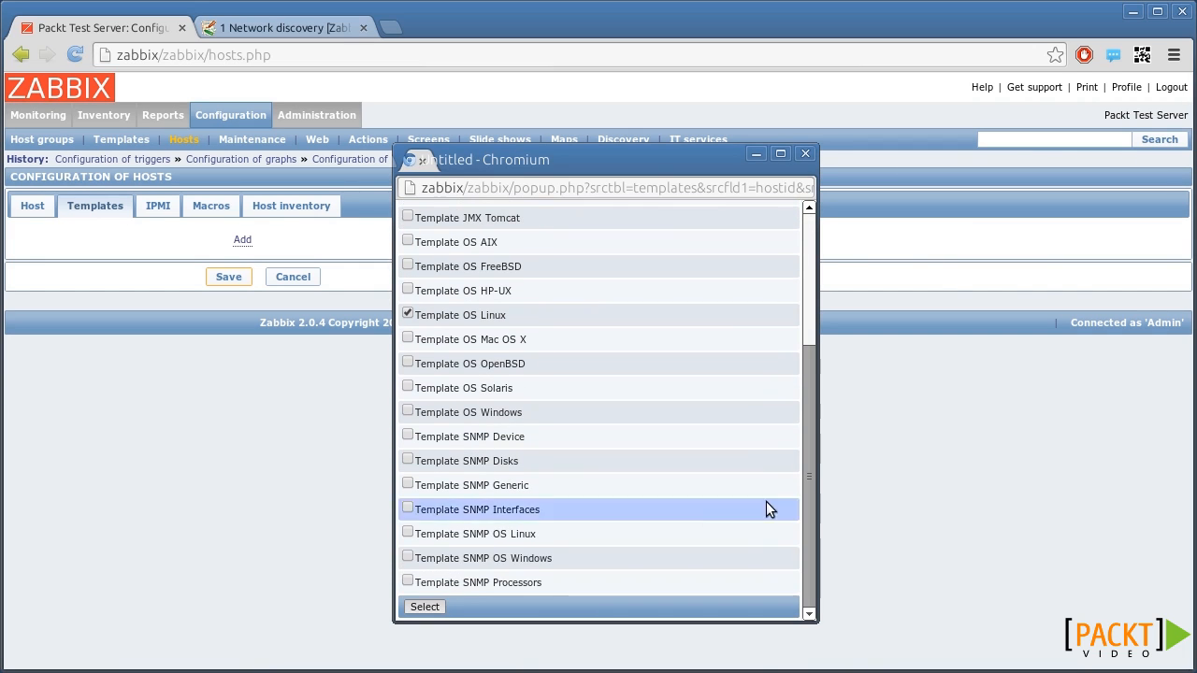
pyautogui.click(423, 608)
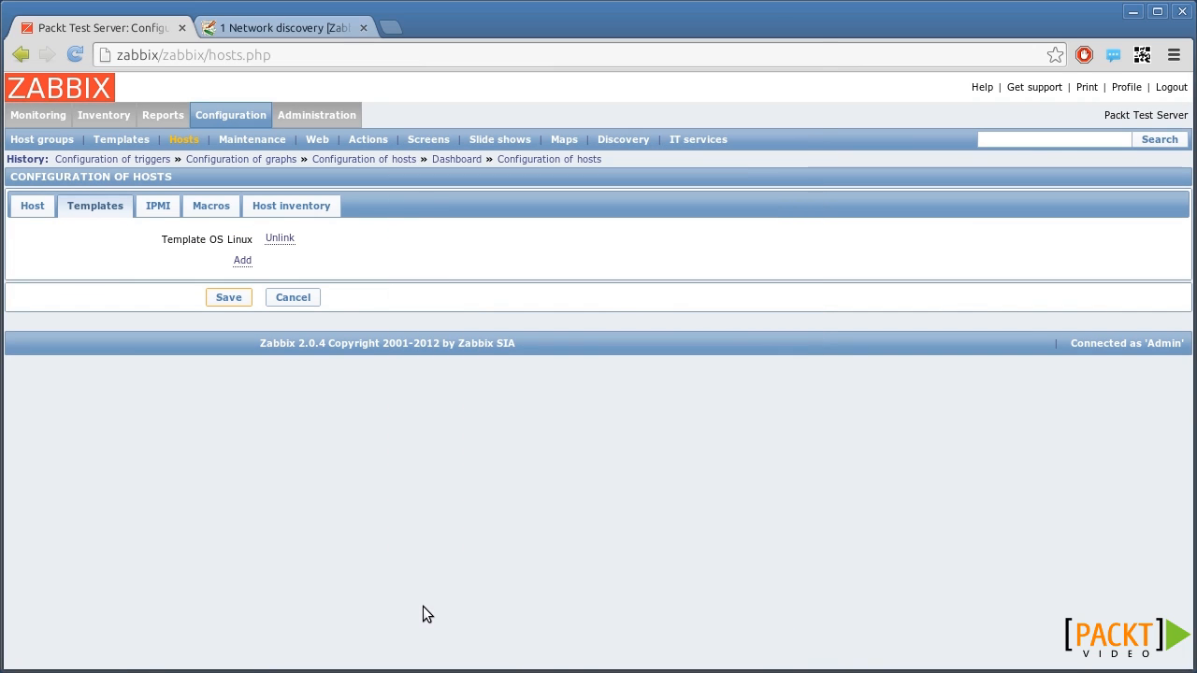
# - Set the host's inventory mode to Automatic and save the new host
pyautogui.click(304, 209)
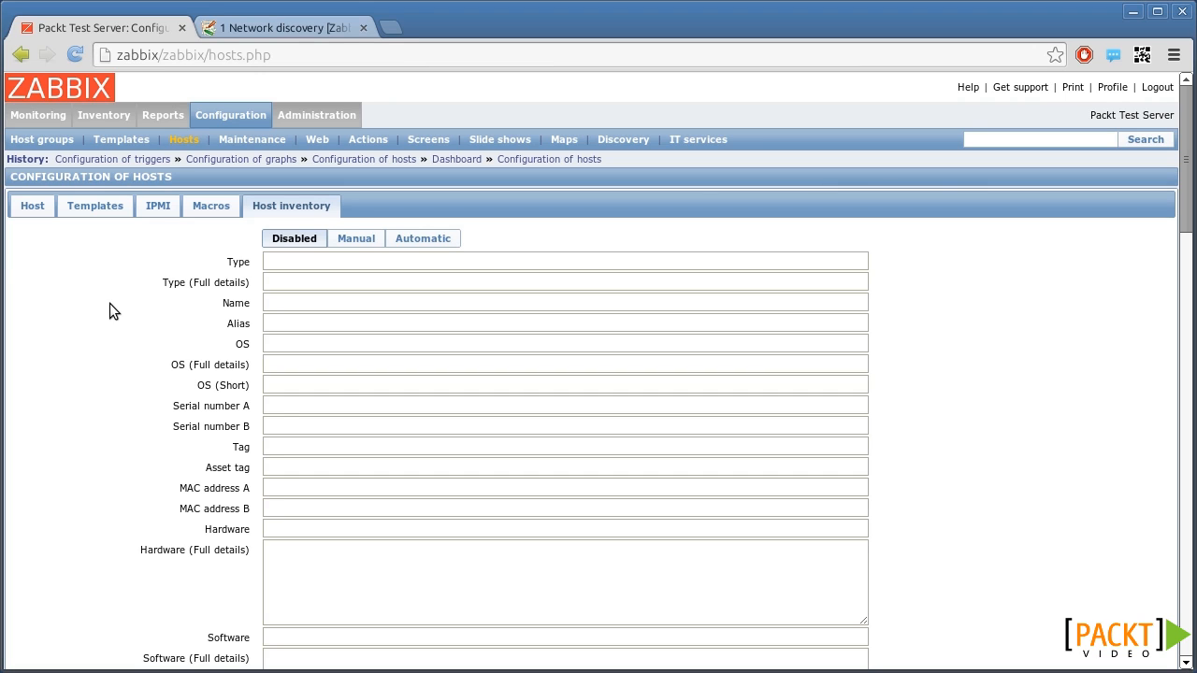
pyautogui.click(421, 240)
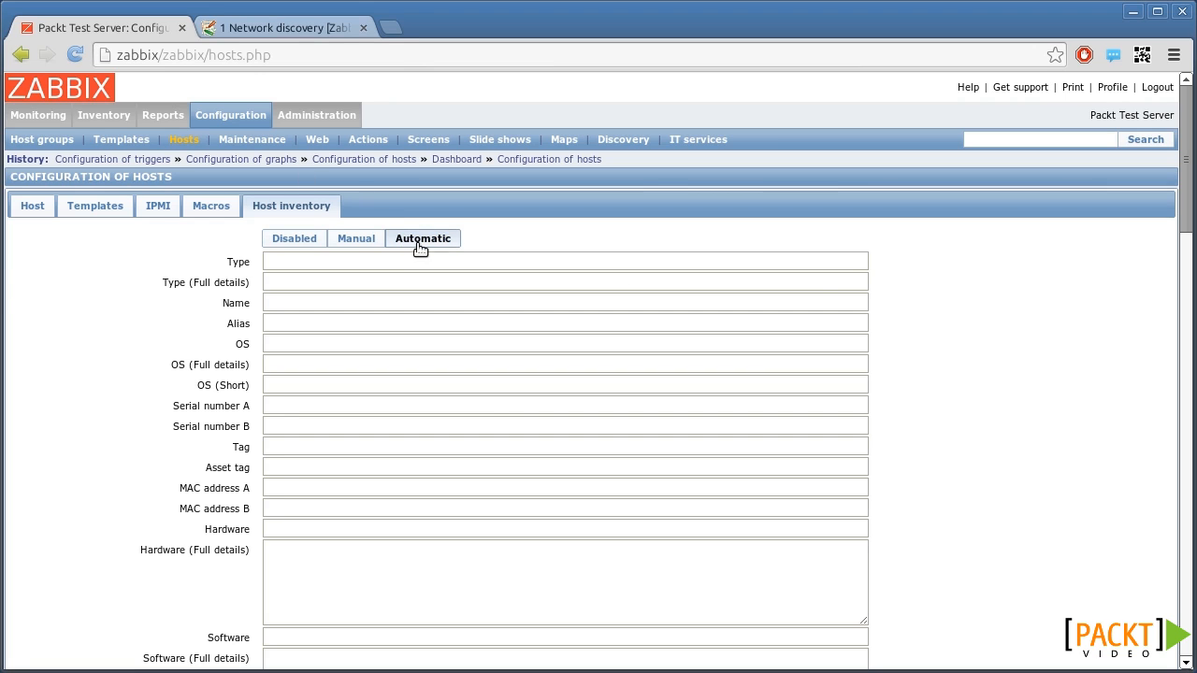
pyautogui.moveTo(1186, 201); pyautogui.dragTo(1136, 631)
pyautogui.click(224, 613)
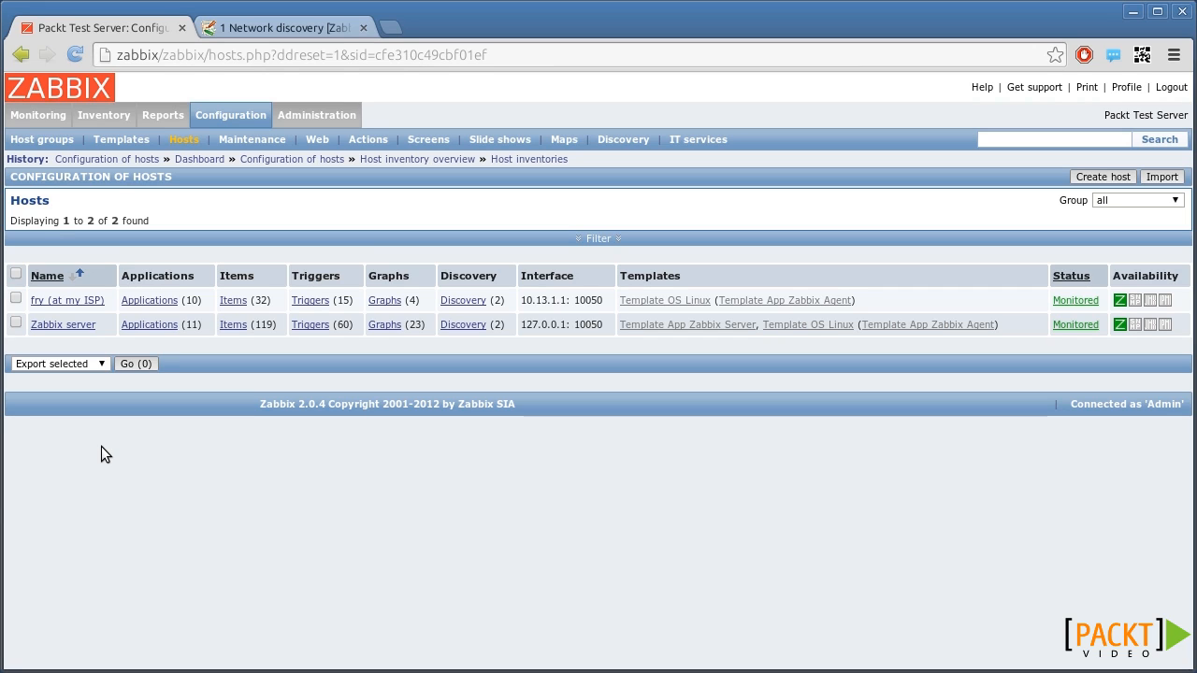
# - Export all hosts in the list to an XML file
pyautogui.click(15, 275)
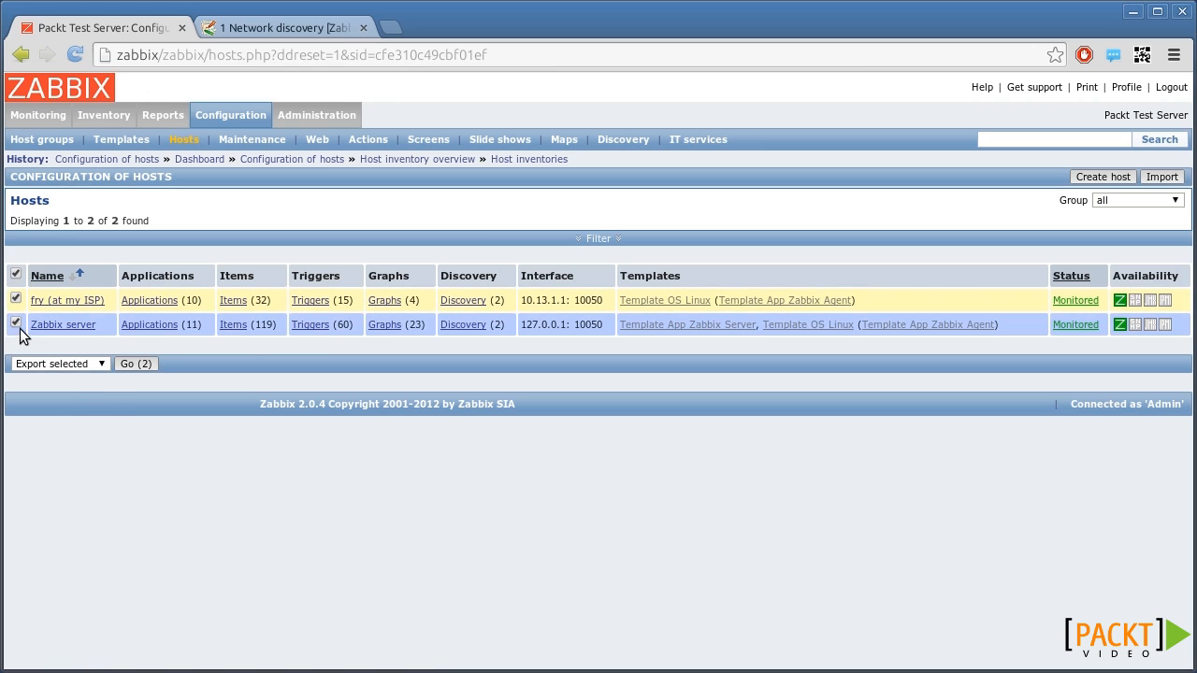
pyautogui.click(102, 364)
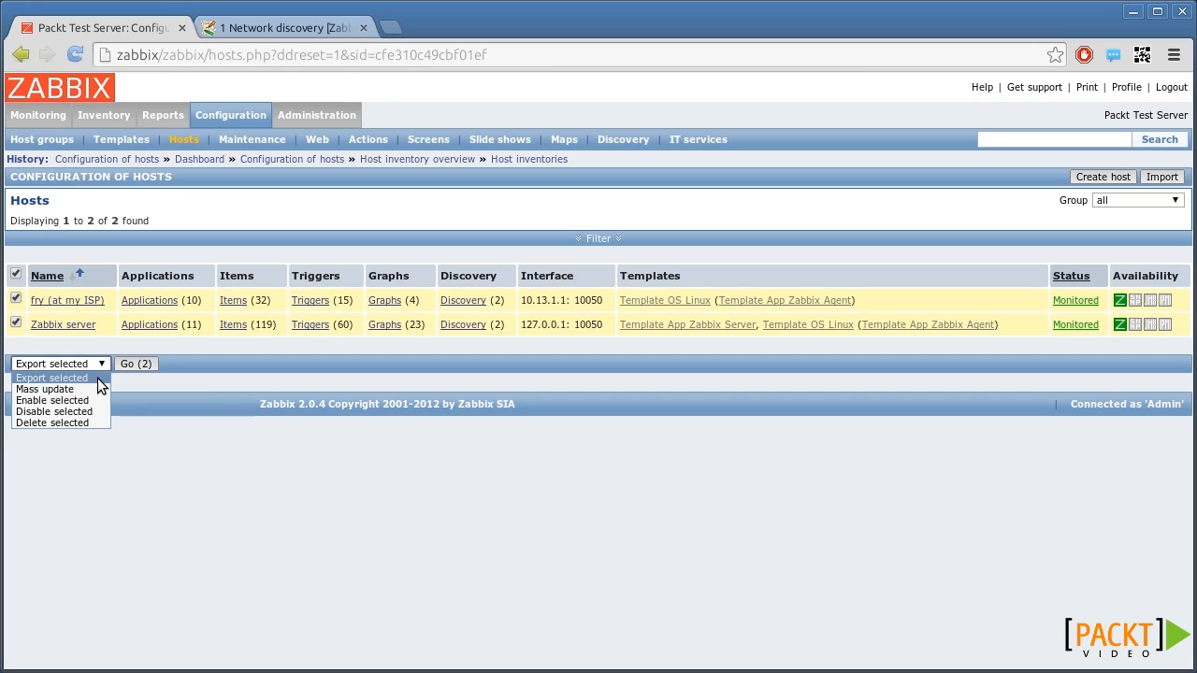
pyautogui.click(97, 378)
pyautogui.click(134, 365)
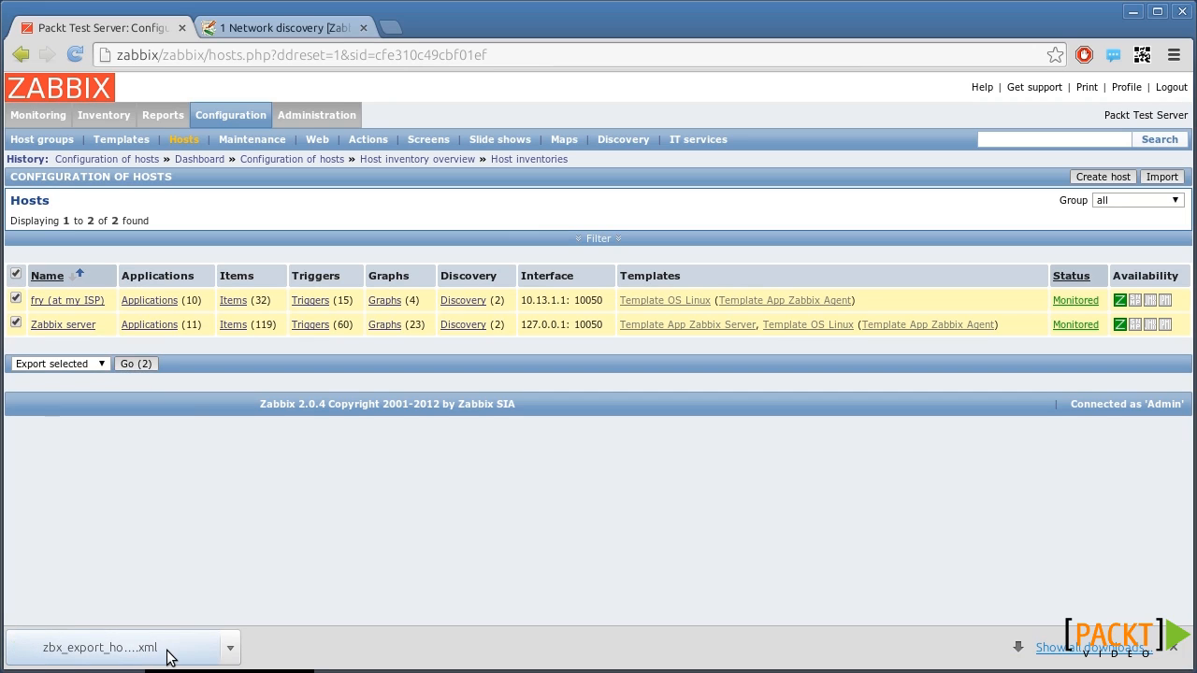
# - View and close the exported hosts XML file, and inspect the host import rules without importing anything
pyautogui.click(170, 656)
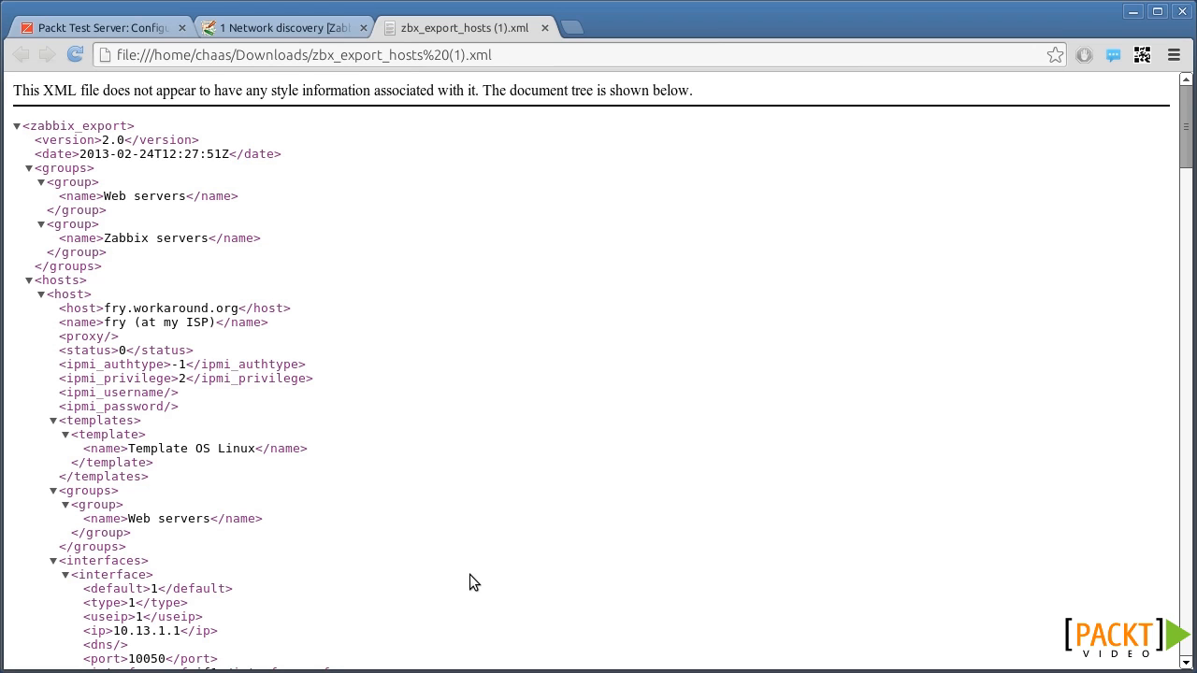
pyautogui.click(545, 27)
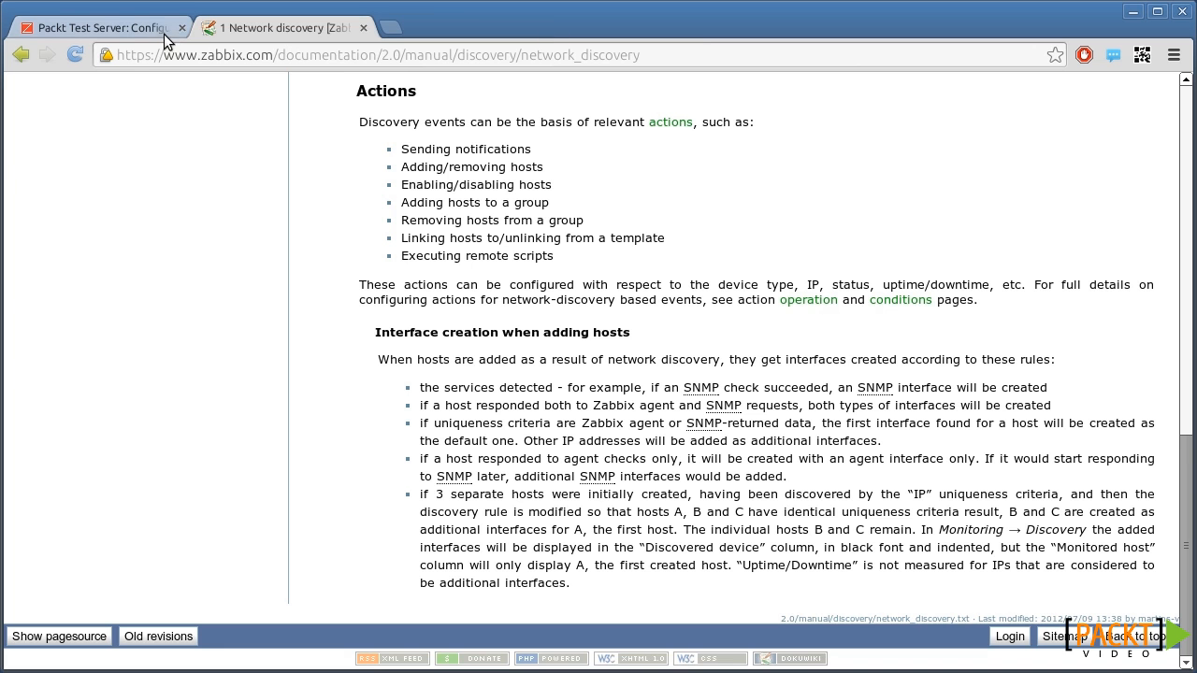
pyautogui.click(138, 26)
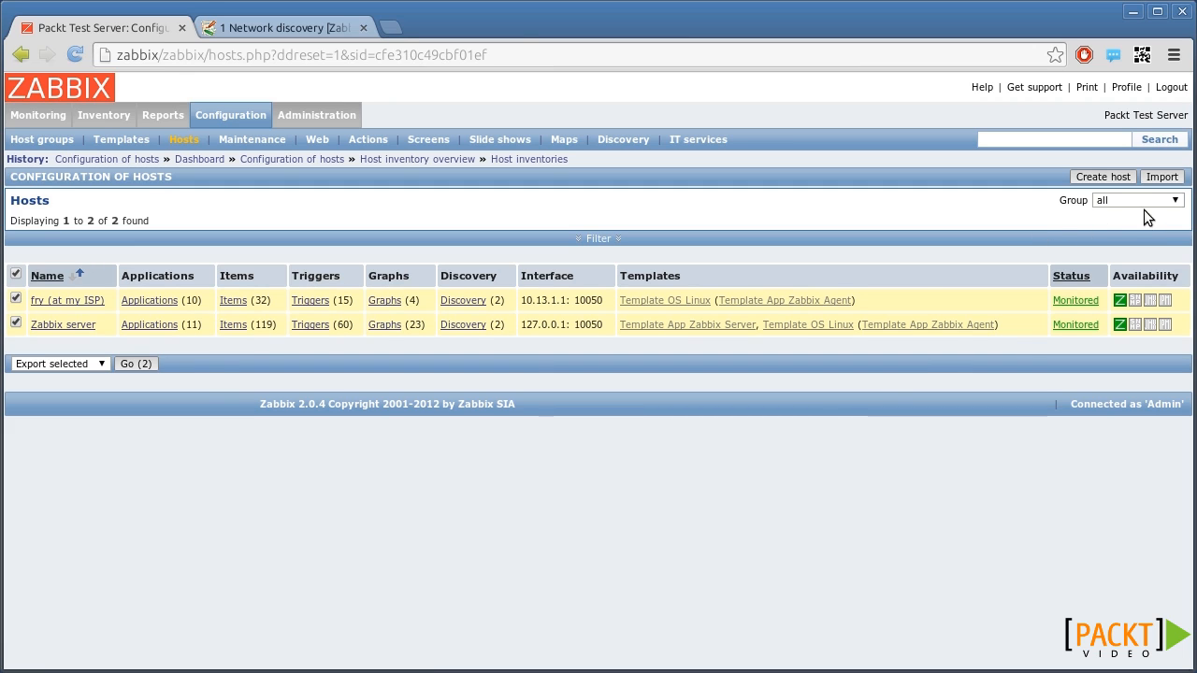
pyautogui.click(1162, 178)
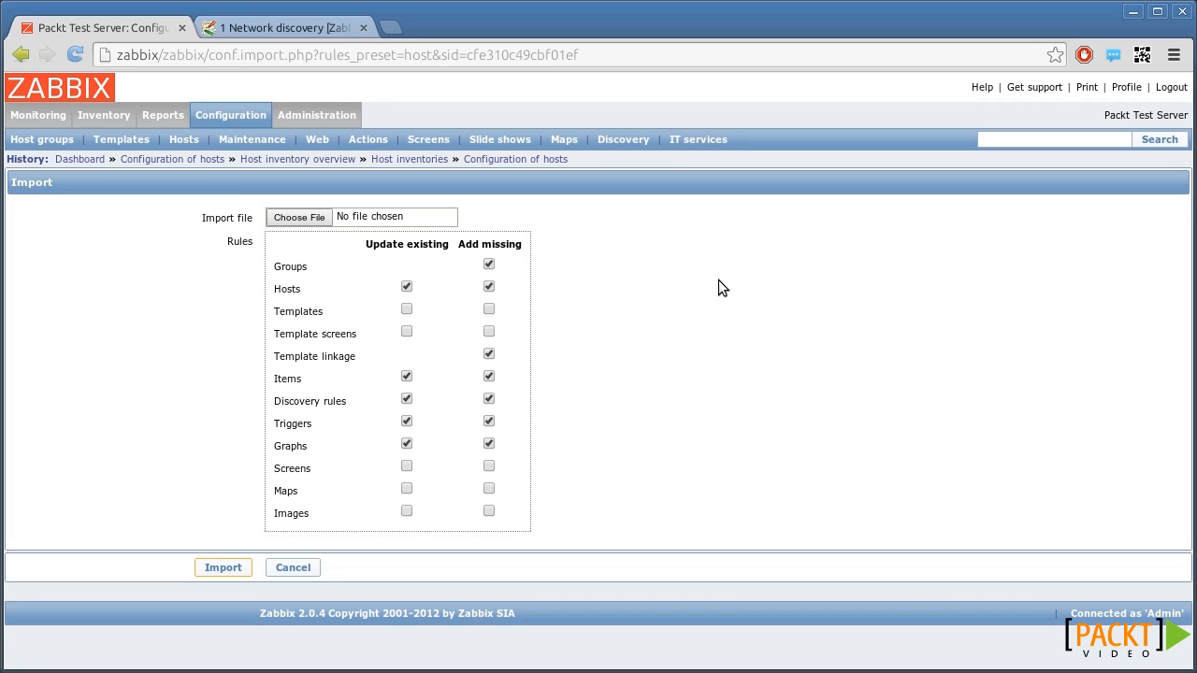
pyautogui.click(293, 567)
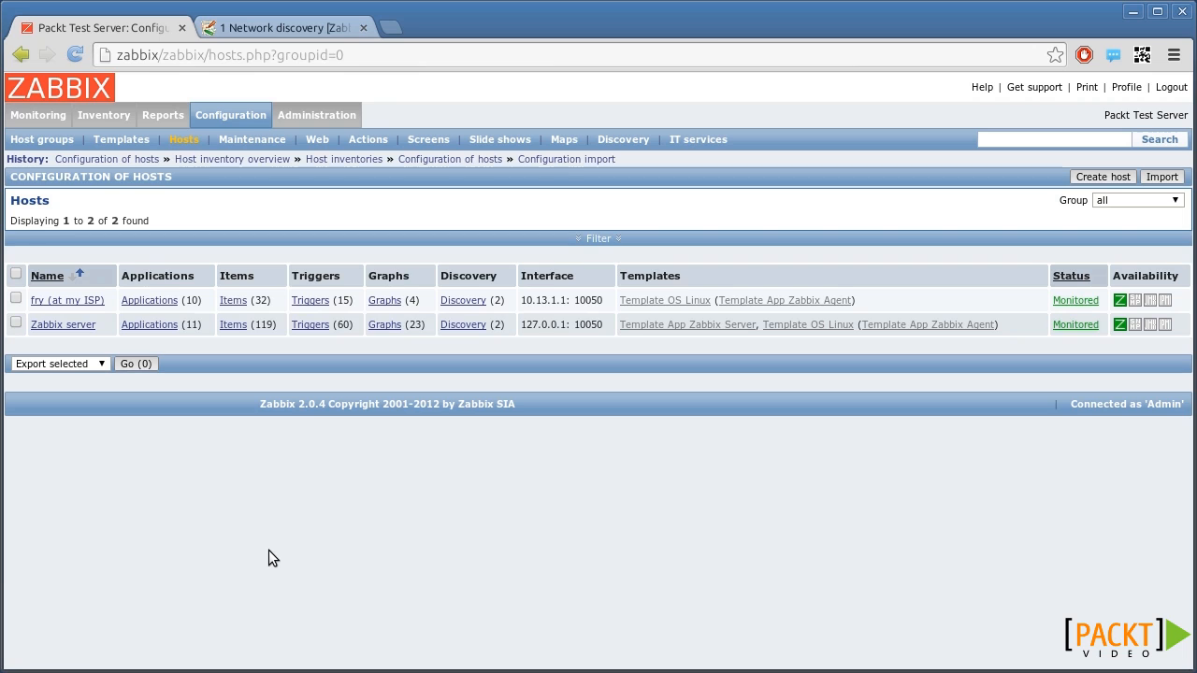
# - Start a mass update of all hosts and set the new host group to Playground servers
pyautogui.click(16, 274)
pyautogui.click(82, 363)
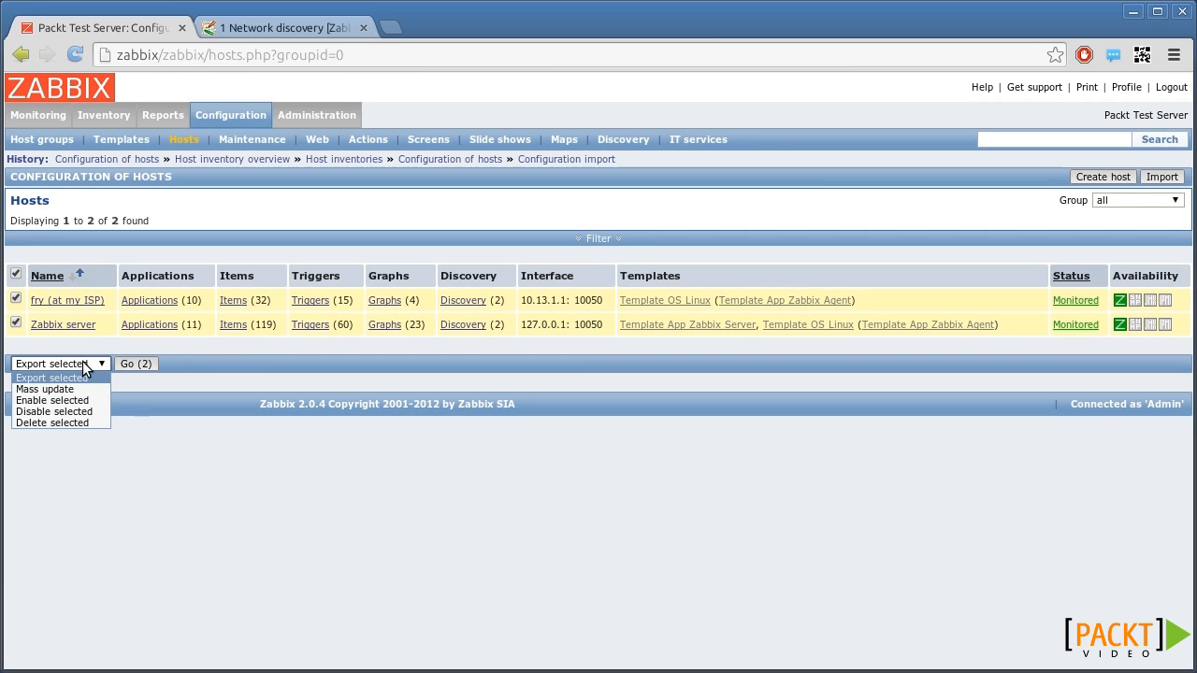
pyautogui.click(98, 395)
pyautogui.click(142, 364)
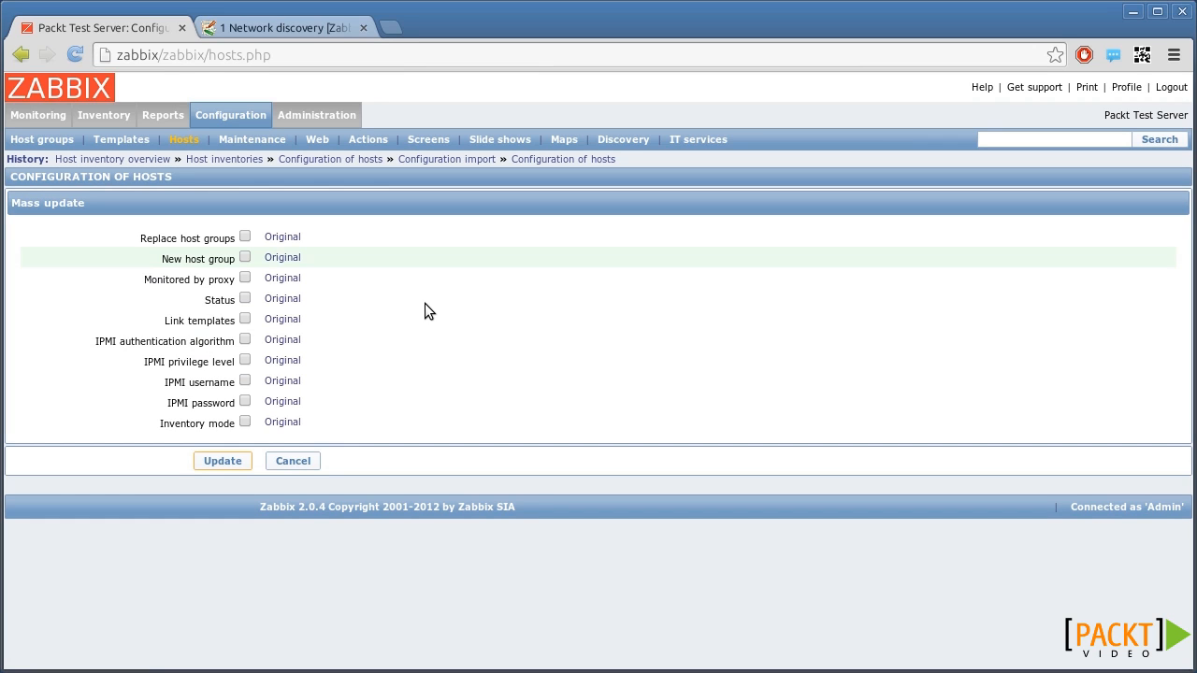
pyautogui.click(245, 259)
pyautogui.click(309, 259)
pyautogui.write('Playgr')
pyautogui.write('oung servers')
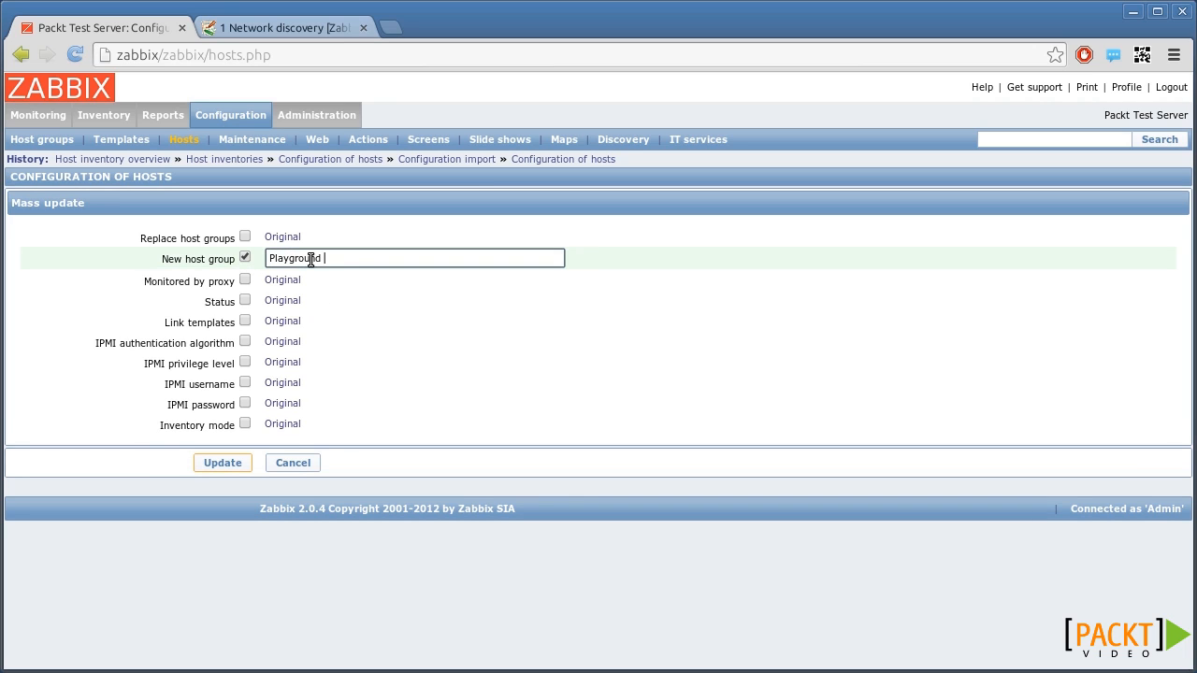
# - Include the status Monitored in the mass update and apply it to the hosts
pyautogui.click(245, 300)
pyautogui.click(303, 302)
pyautogui.click(313, 302)
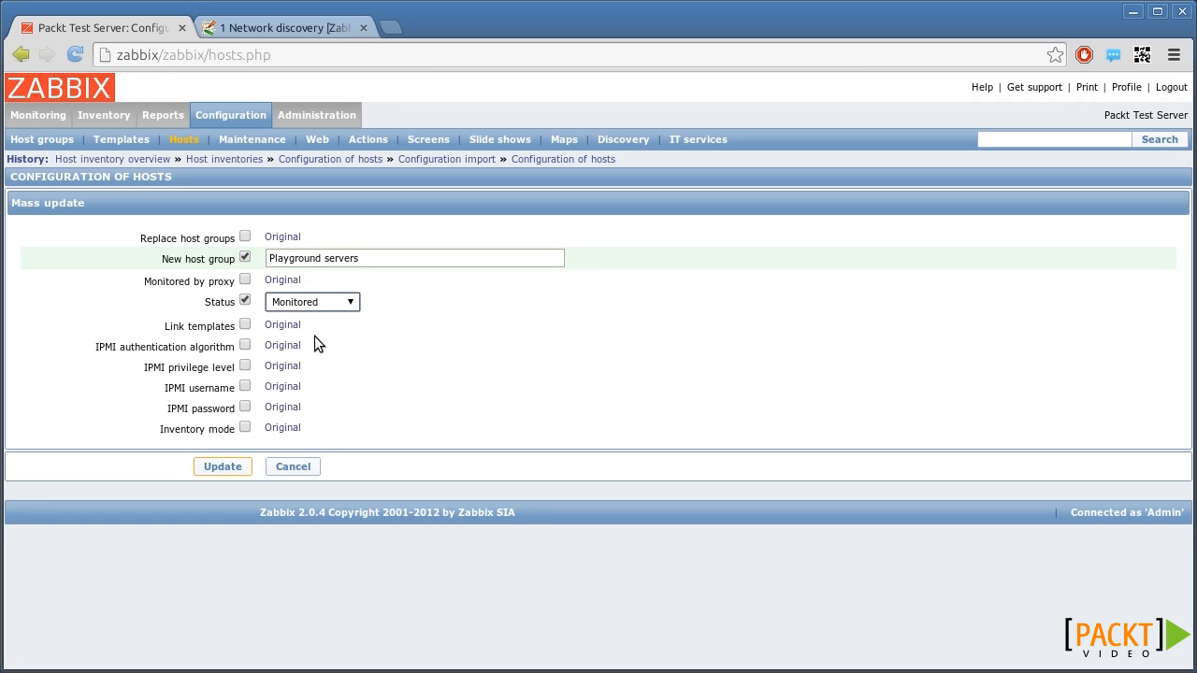
pyautogui.click(222, 468)
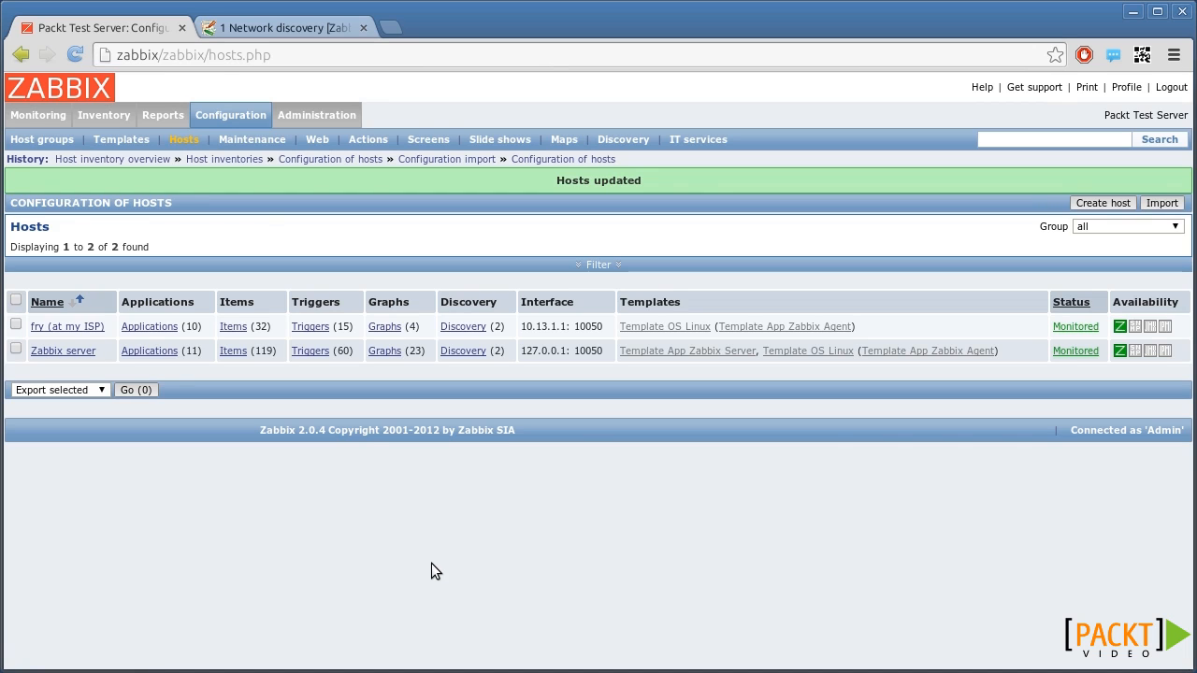